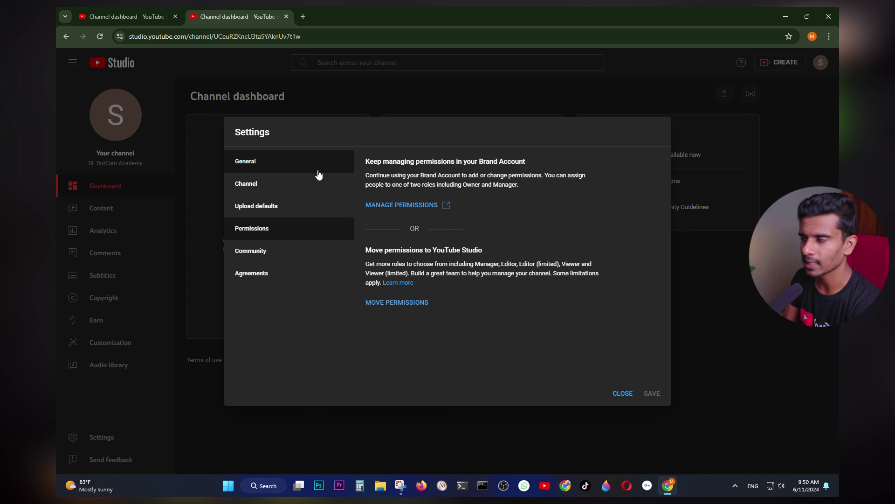
# Open the channel's Brand Account details by way of its advanced channel settings and the YouTube account's manager settings
pyautogui.click(257, 165)
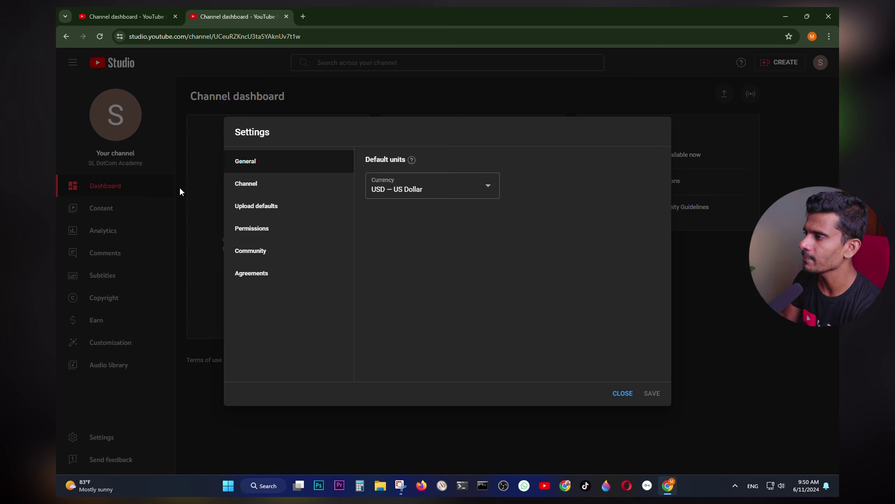
pyautogui.click(261, 190)
pyautogui.click(452, 167)
pyautogui.scroll(-1, 470, 270)
pyautogui.scroll(-5, 469, 270)
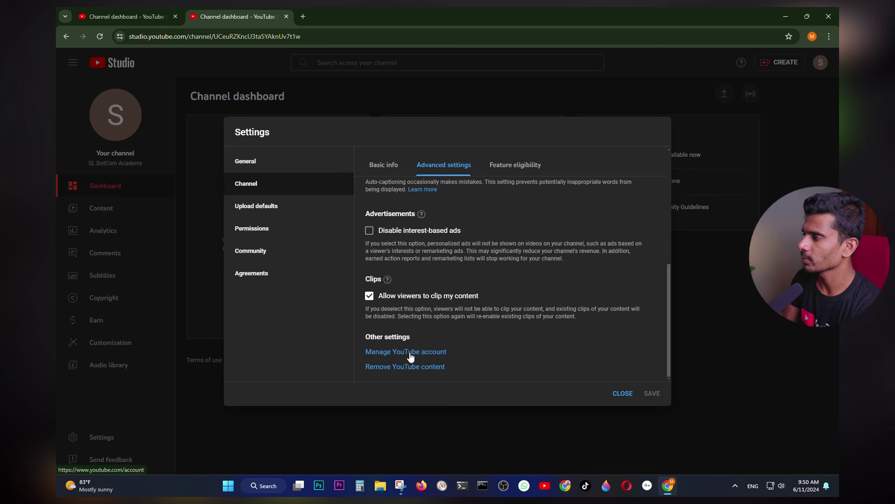
pyautogui.click(411, 356)
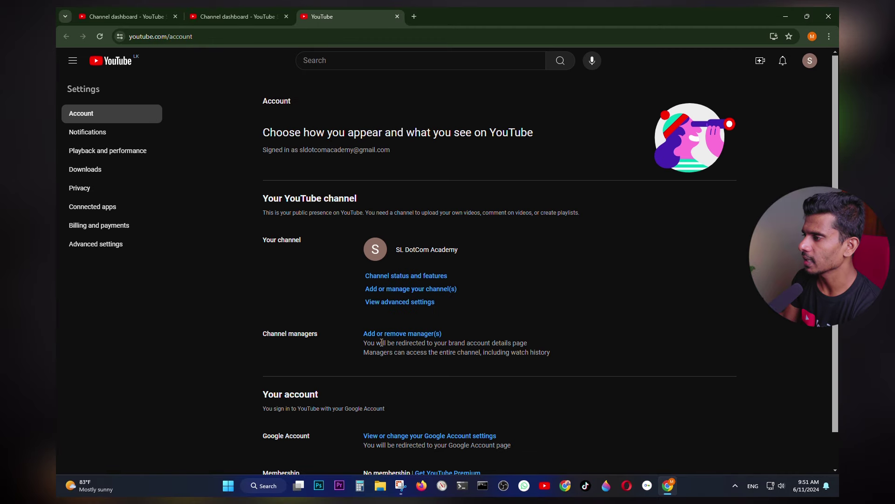
pyautogui.click(414, 334)
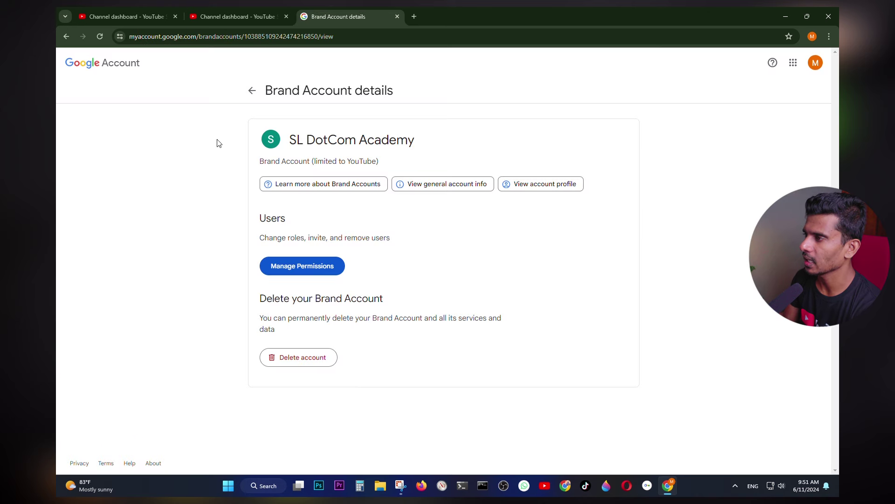
# Request access to the Brand Account's user permissions and confirm the account's phone number for identity verification
pyautogui.click(316, 275)
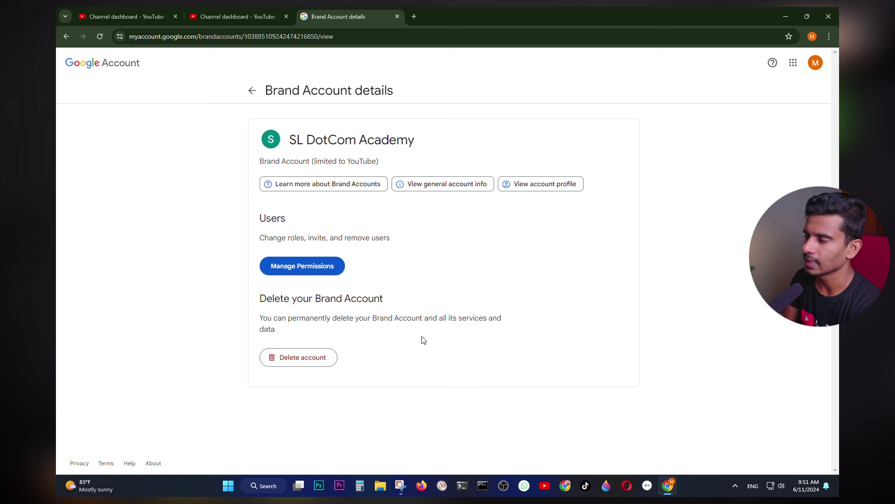
pyautogui.click(310, 267)
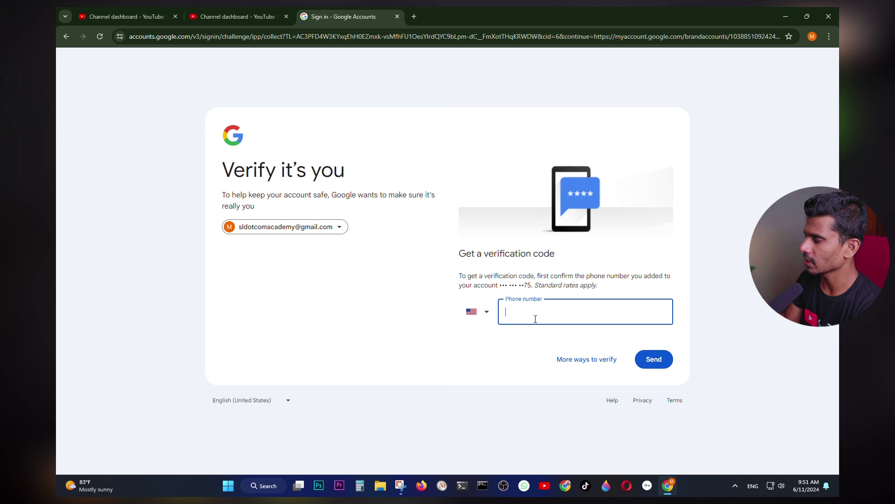
pyautogui.write('75')
pyautogui.click(654, 360)
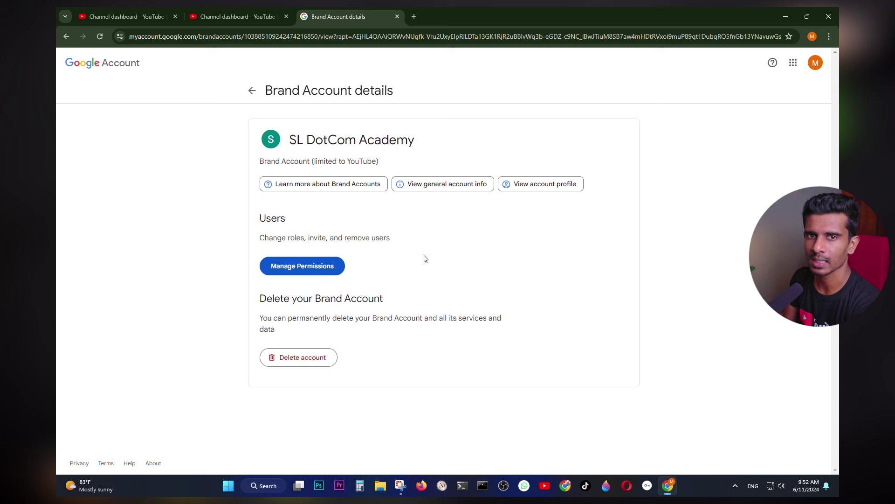
# Invite a new user by e-mail address to the Brand Account with the Manager role and finish managing permissions
pyautogui.click(296, 267)
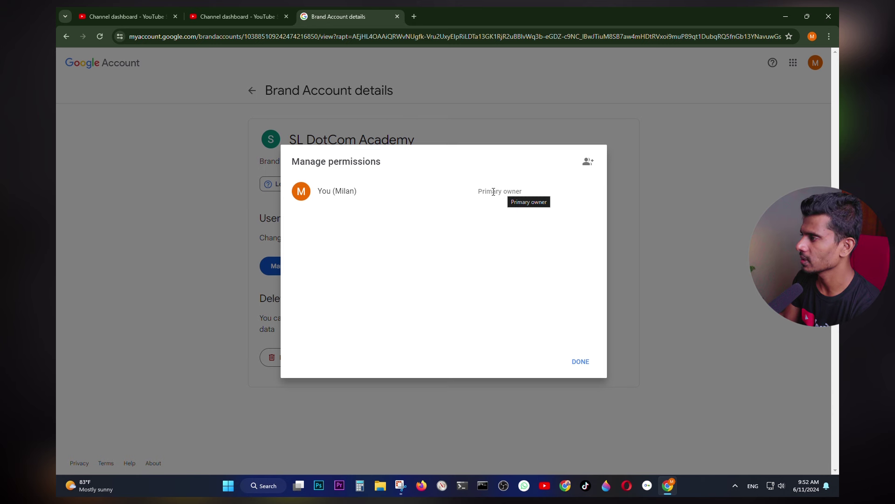
pyautogui.click(589, 163)
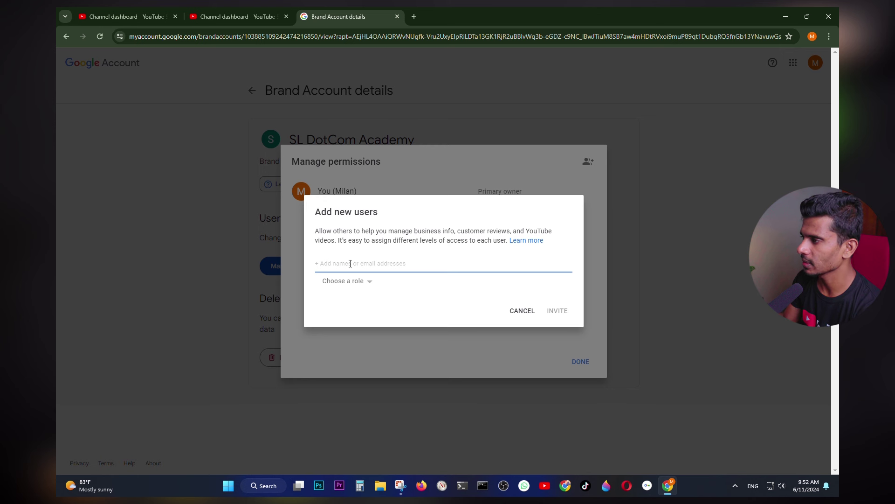
pyautogui.hotkey('ctrl', 'v')
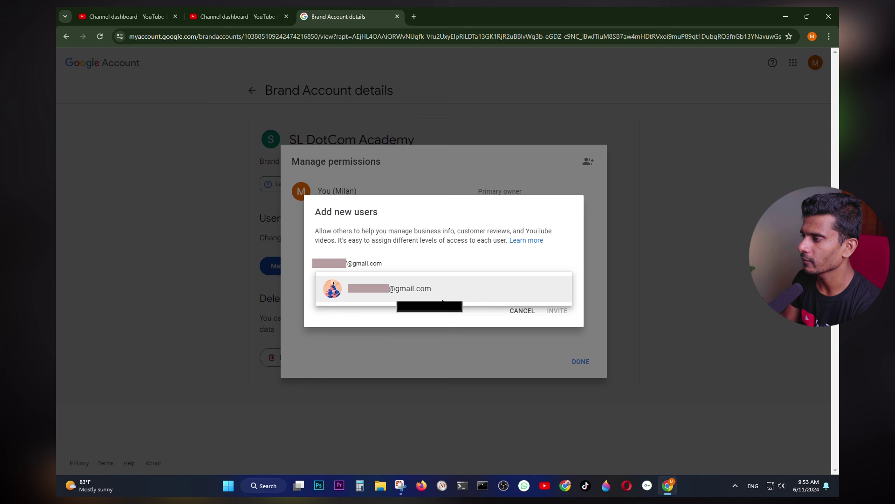
pyautogui.click(416, 291)
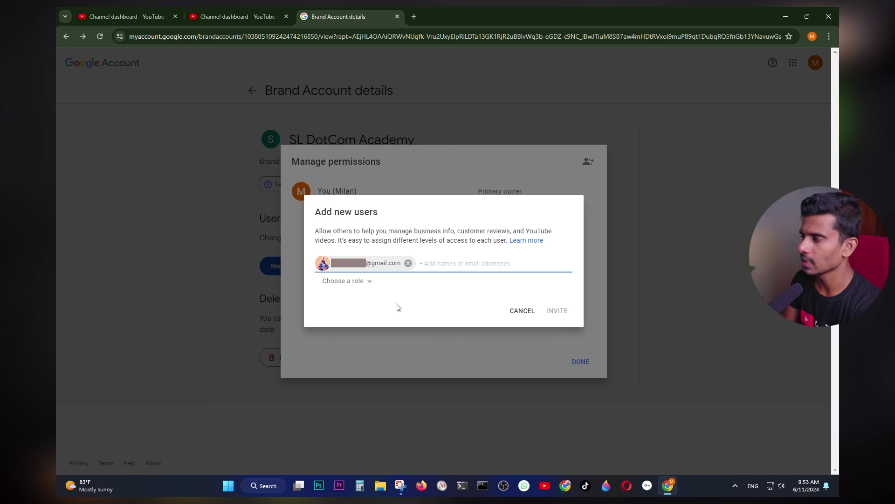
pyautogui.click(370, 285)
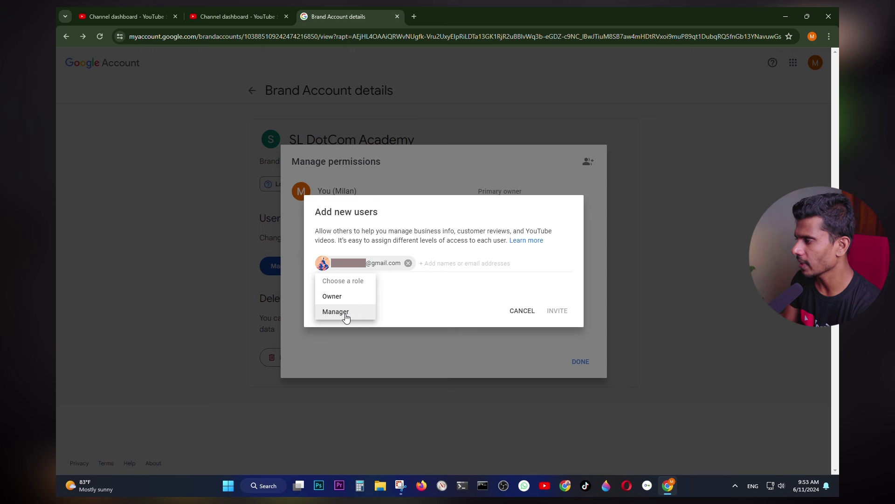
pyautogui.click(351, 312)
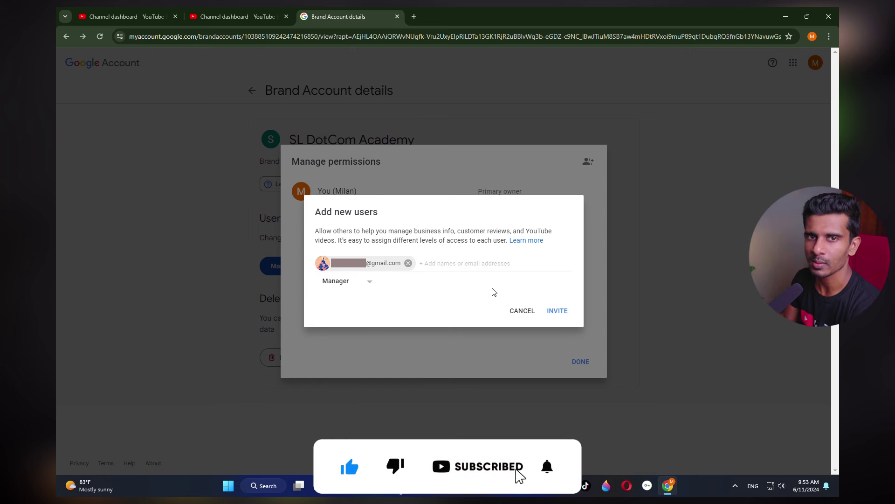
pyautogui.click(558, 311)
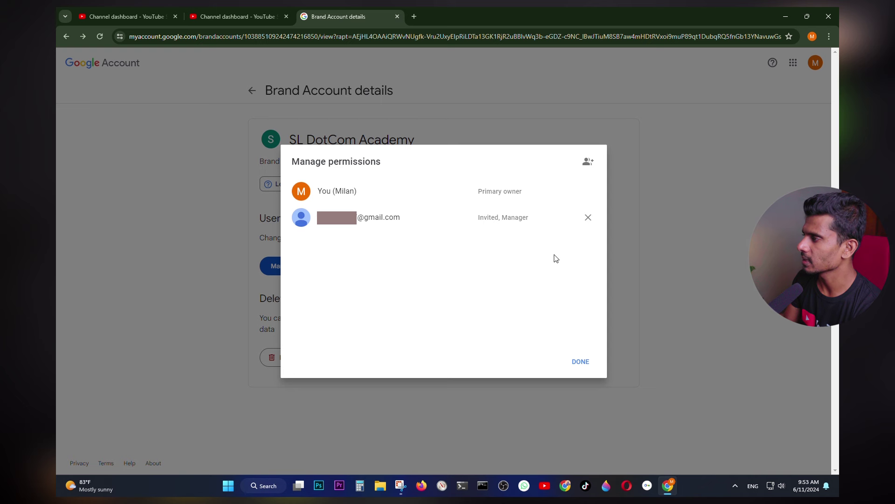
pyautogui.click(581, 363)
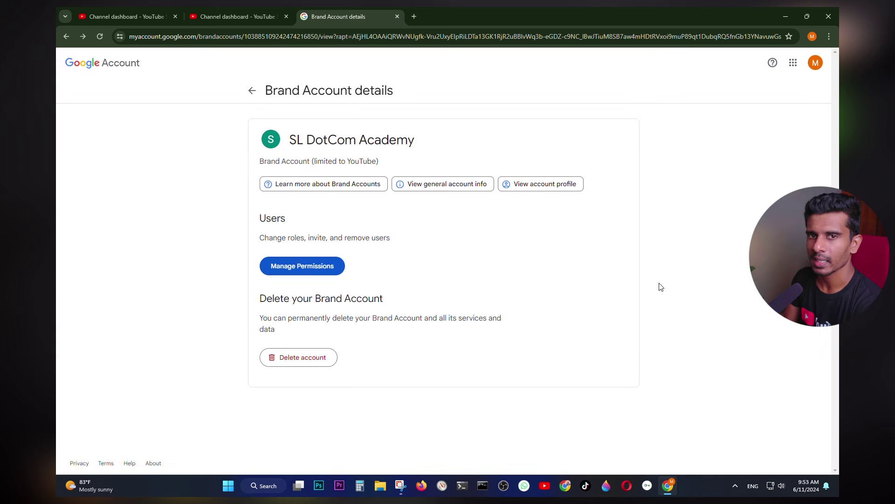
# Switch to the invited user's Gmail inbox and accept the invitation to manage SL DotCom Academy
pyautogui.click(567, 485)
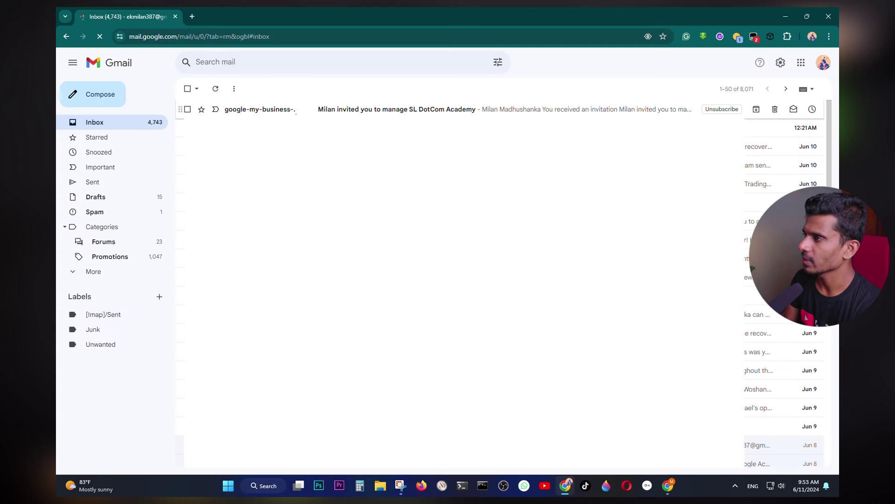
pyautogui.click(346, 110)
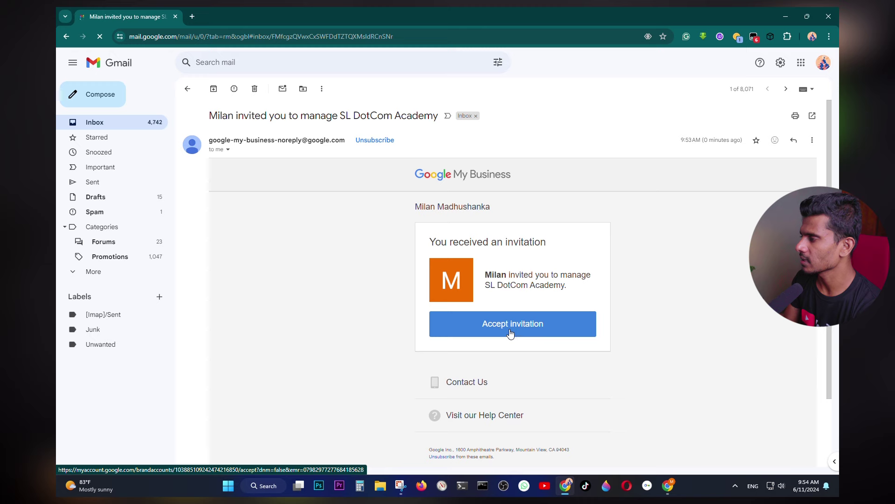
pyautogui.click(516, 327)
pyautogui.click(572, 254)
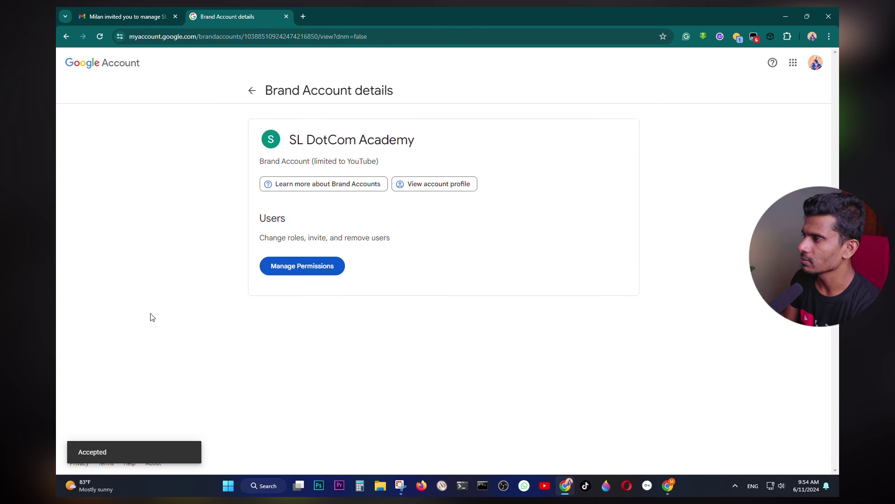
# Enter the invited user's account password and check which role the account has in the Brand Account's permissions
pyautogui.click(315, 268)
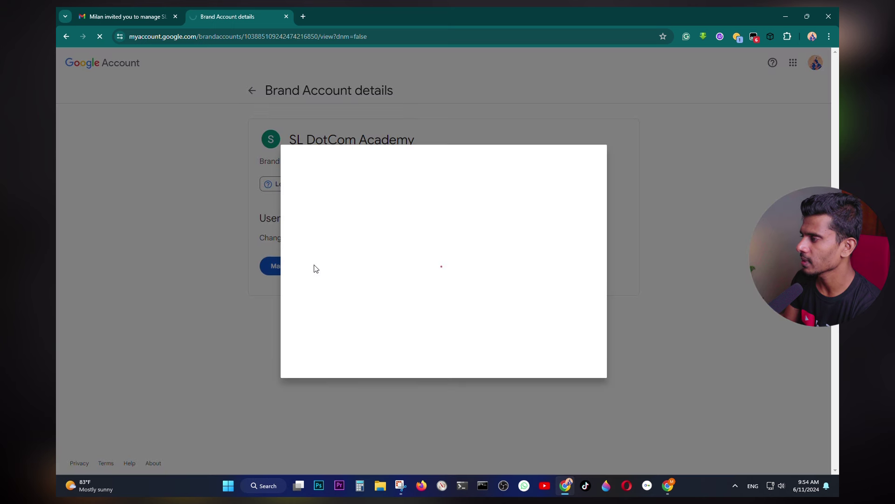
pyautogui.write('*********')
pyautogui.press('Return')
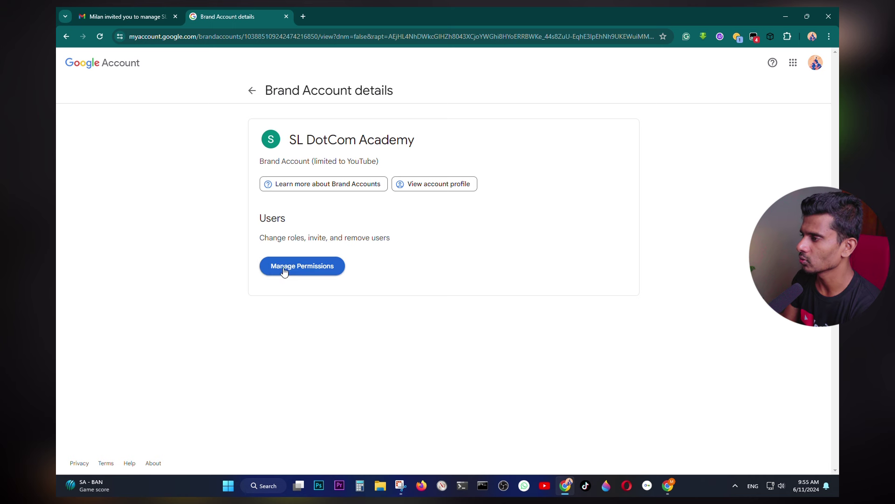
pyautogui.click(317, 266)
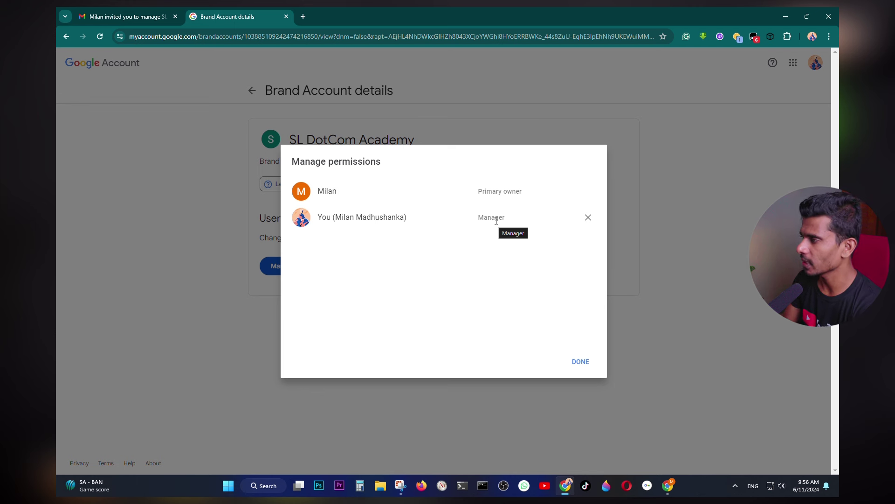
pyautogui.click(585, 363)
# Switch back to the primary owner's browser window and try to transfer primary ownership to the invited manager
pyautogui.click(670, 486)
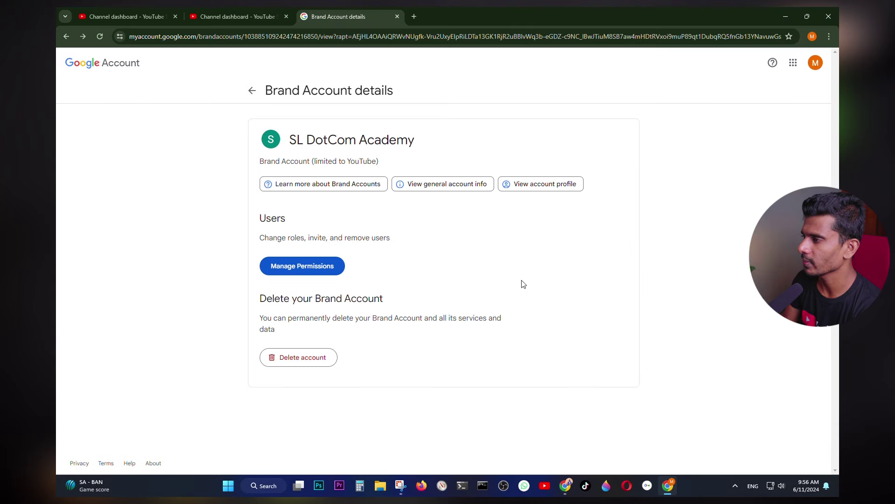
pyautogui.click(310, 271)
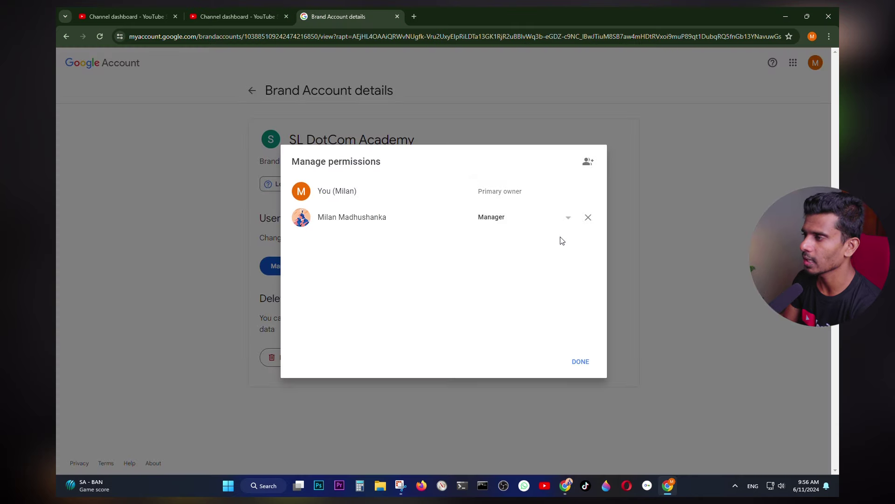
pyautogui.click(527, 223)
pyautogui.click(569, 220)
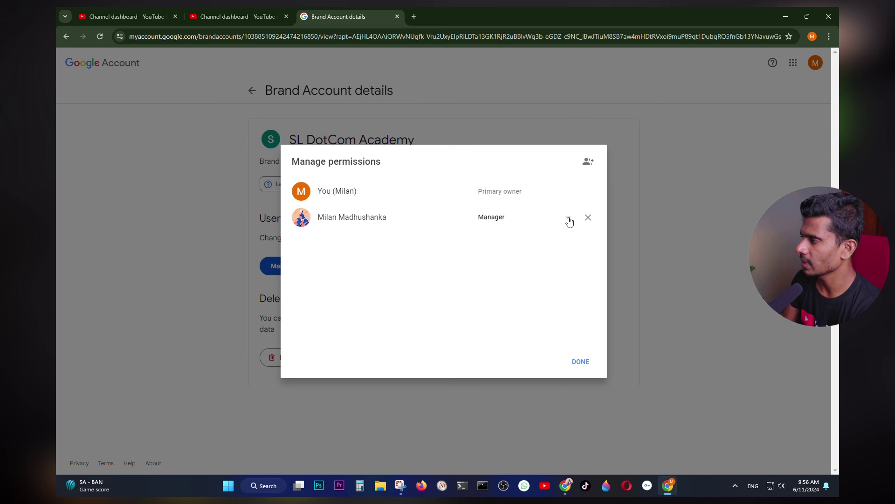
pyautogui.click(570, 222)
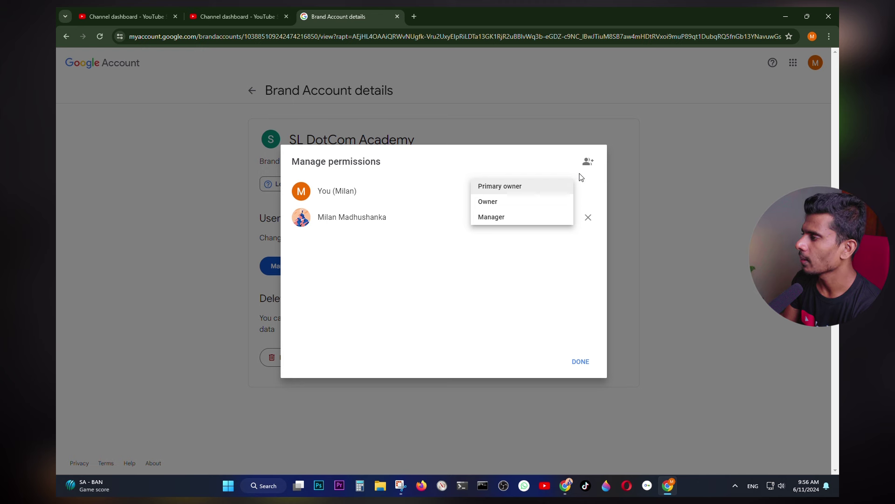
pyautogui.click(524, 187)
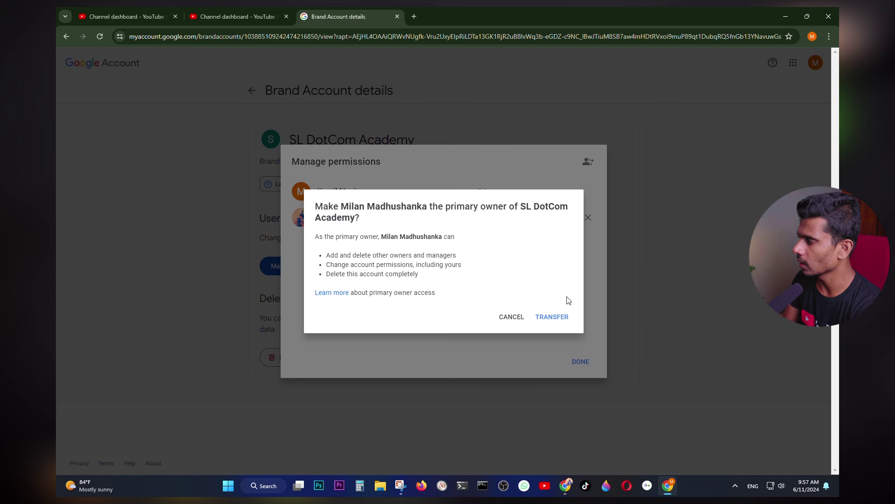
pyautogui.click(551, 319)
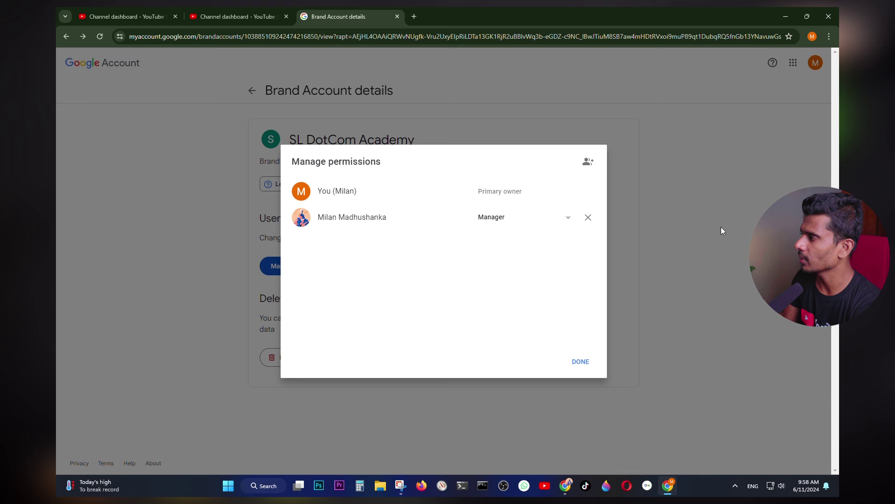
# Change the invited user's role to Owner, and remove that user from the Brand Account
pyautogui.click(568, 218)
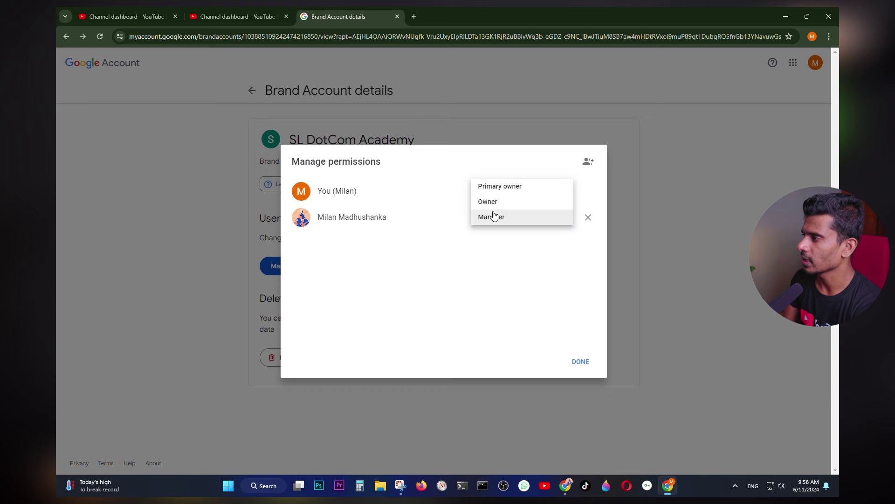
pyautogui.click(495, 207)
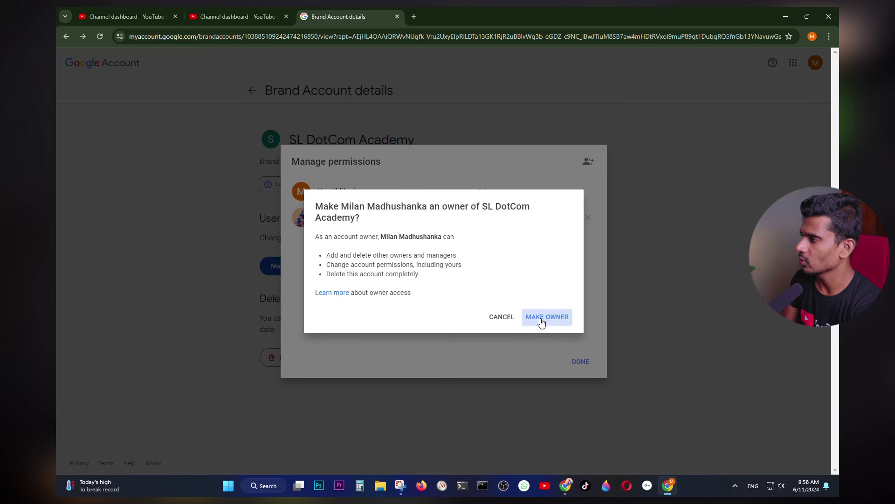
pyautogui.click(541, 316)
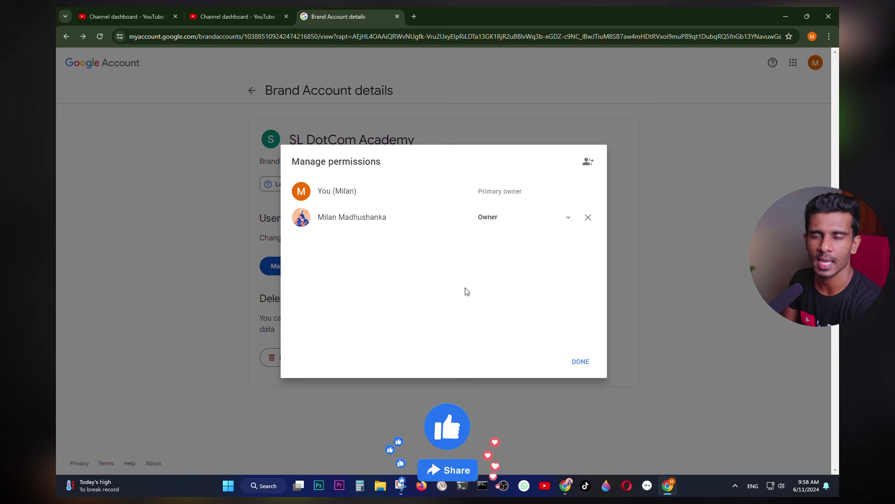
pyautogui.click(588, 217)
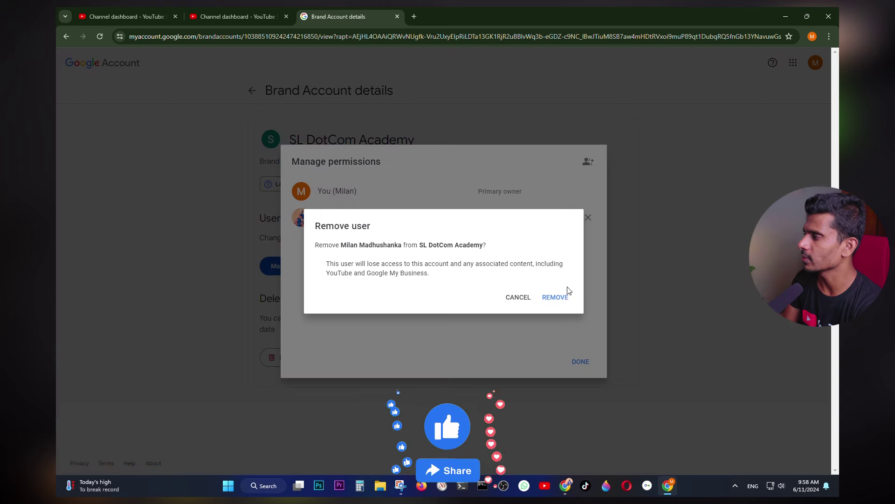
pyautogui.click(554, 298)
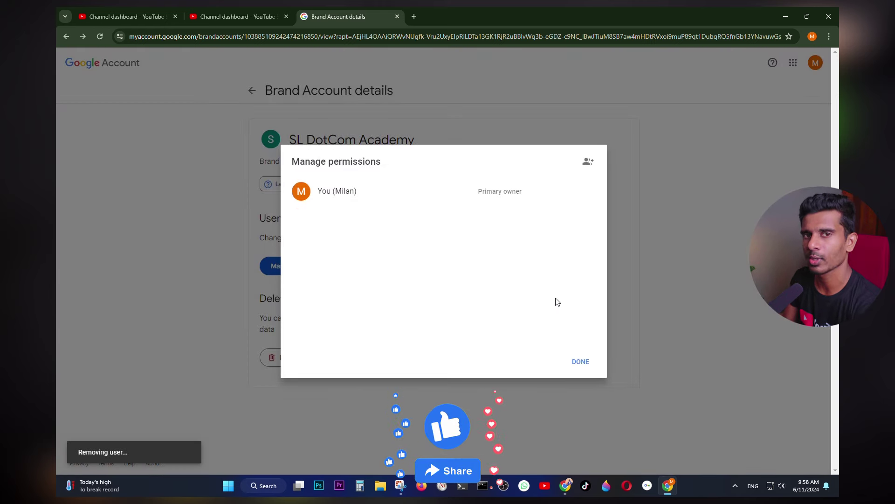